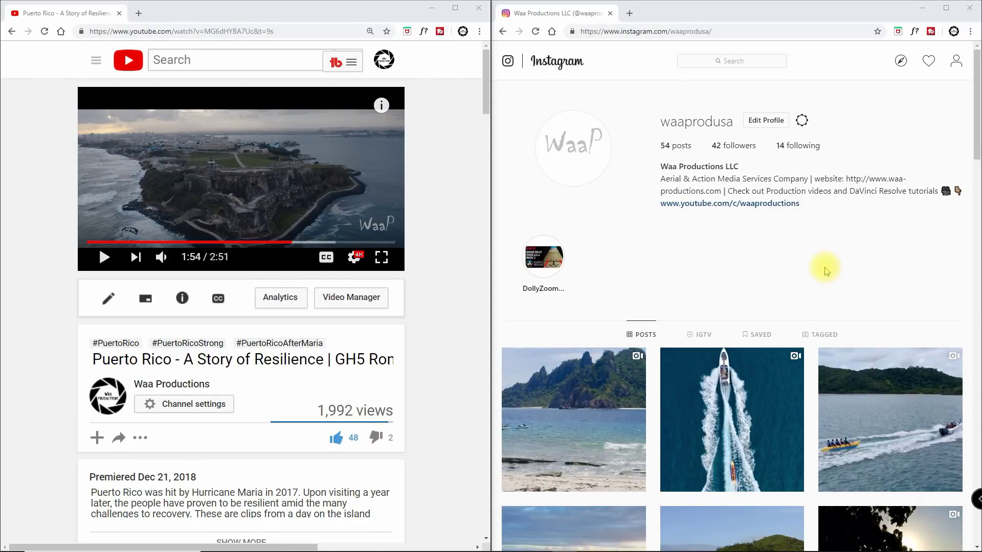
pyautogui.scroll(-13, 824, 267)
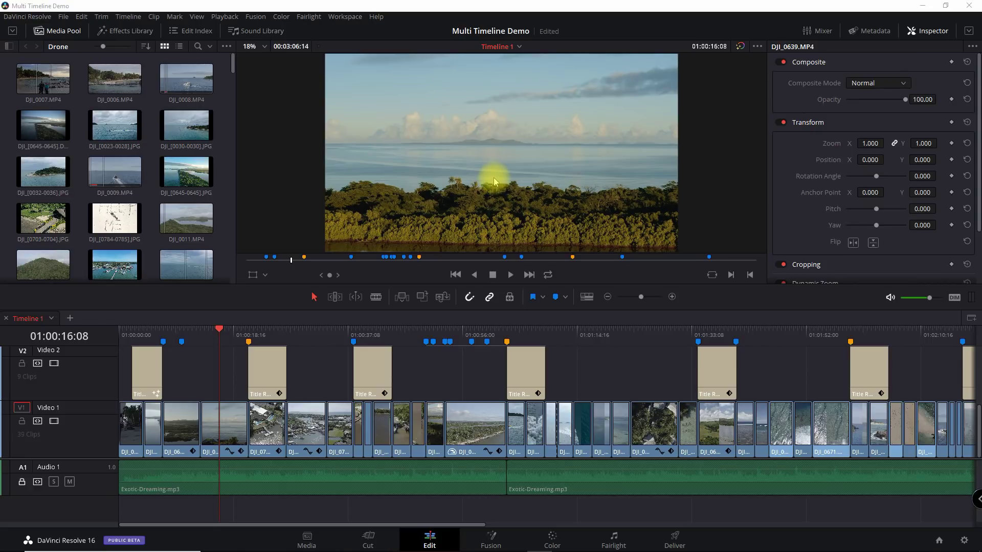
# Step: Start a new timeline with custom settings and set its format resolution to 1080 x 1080
pyautogui.click(64, 17)
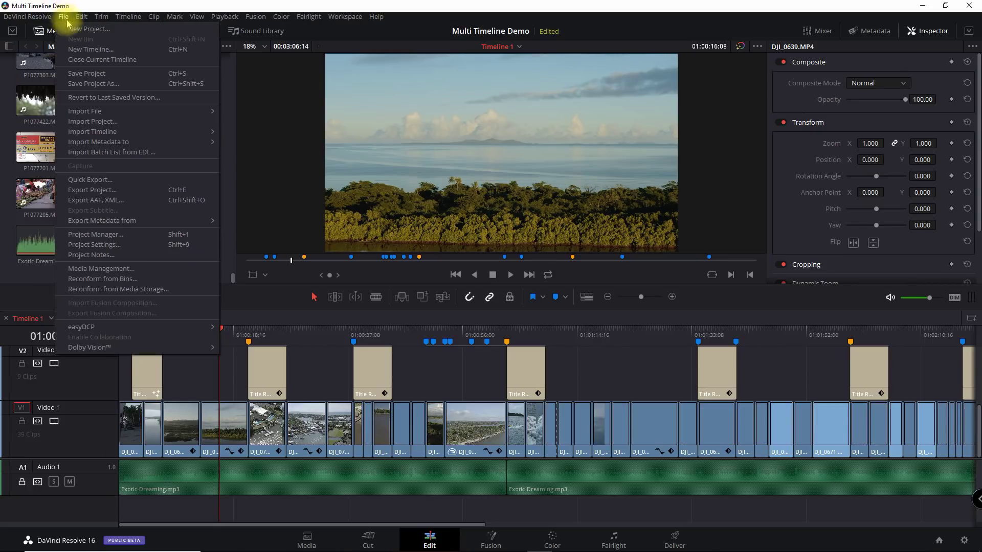
pyautogui.click(84, 49)
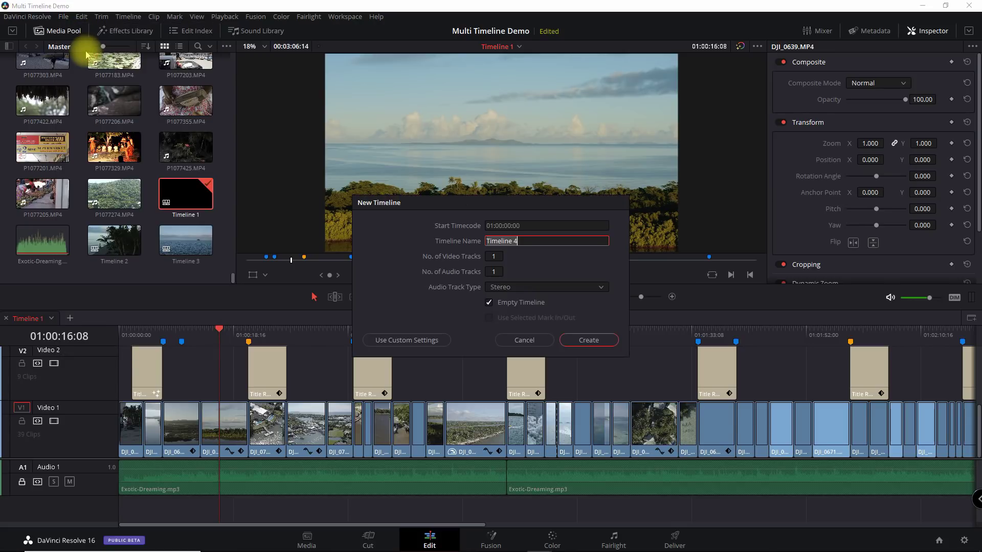
pyautogui.click(420, 342)
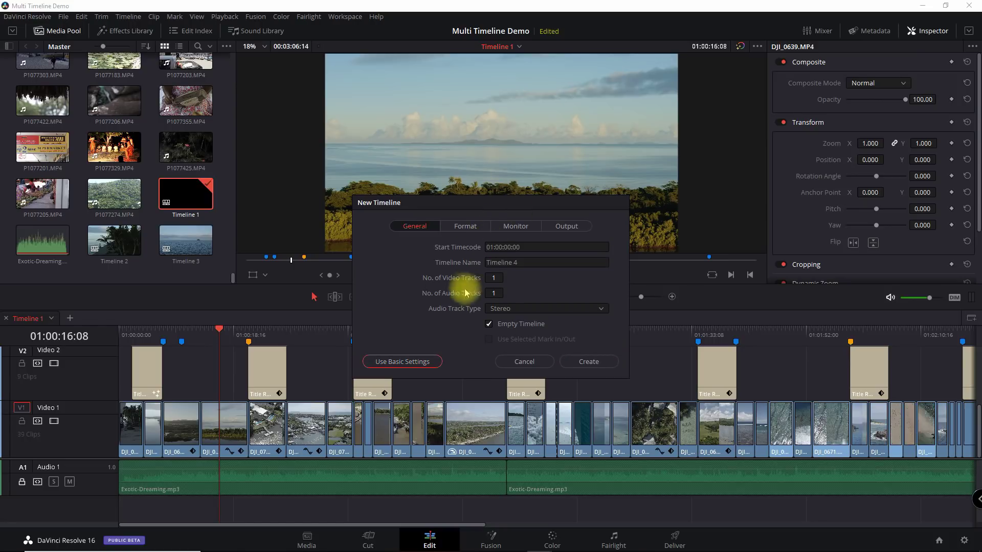
pyautogui.click(473, 228)
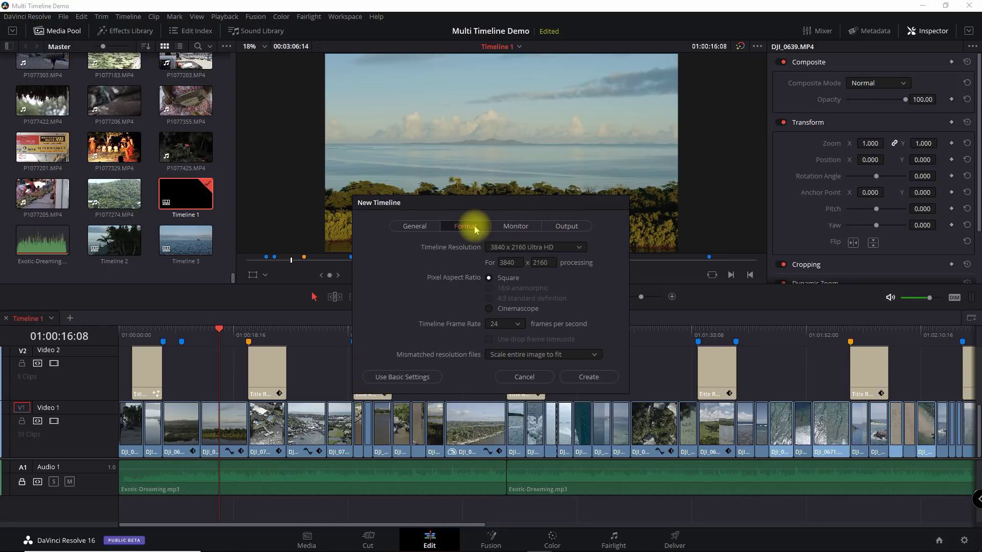
pyautogui.click(526, 249)
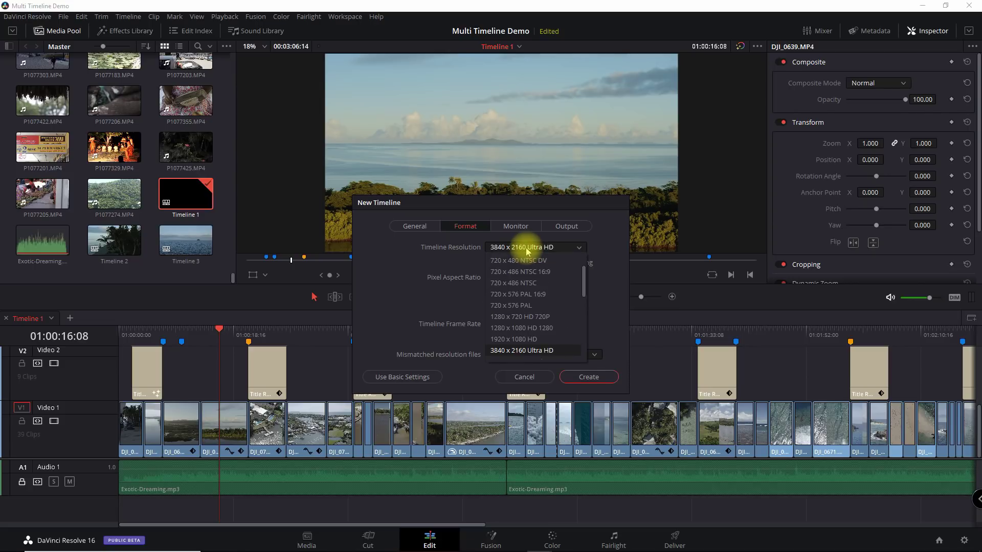
pyautogui.click(527, 250)
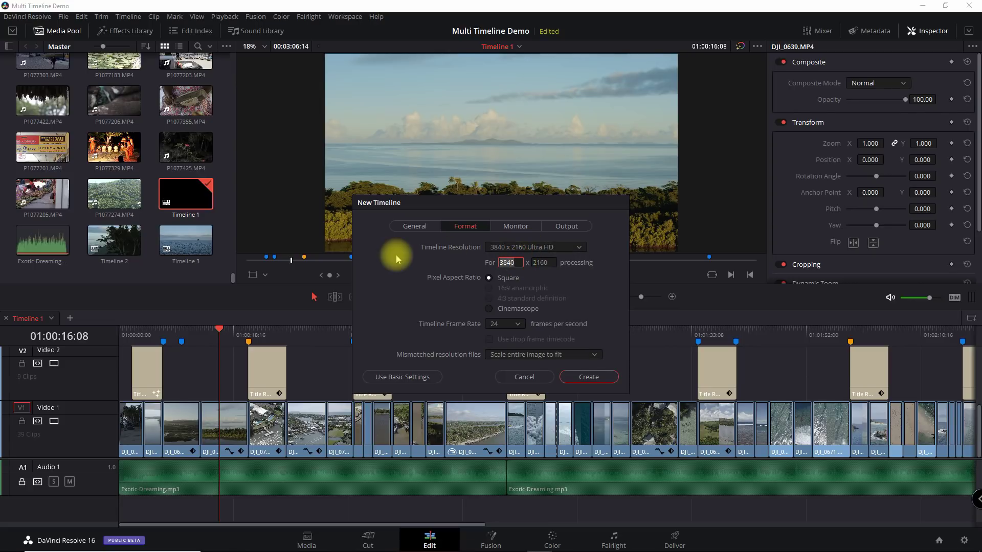
pyautogui.write('1080')
pyautogui.press('Tab')
pyautogui.write('10')
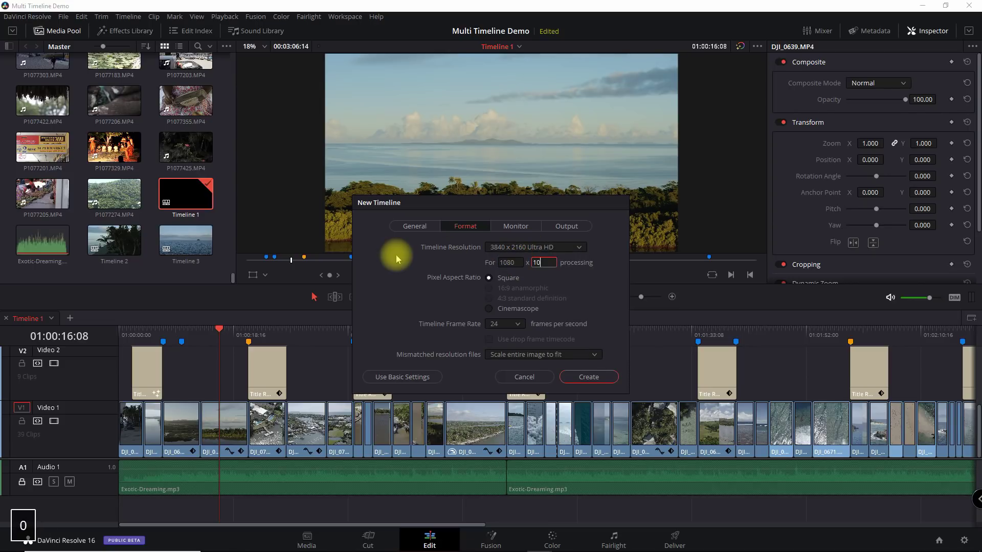
pyautogui.write('80')
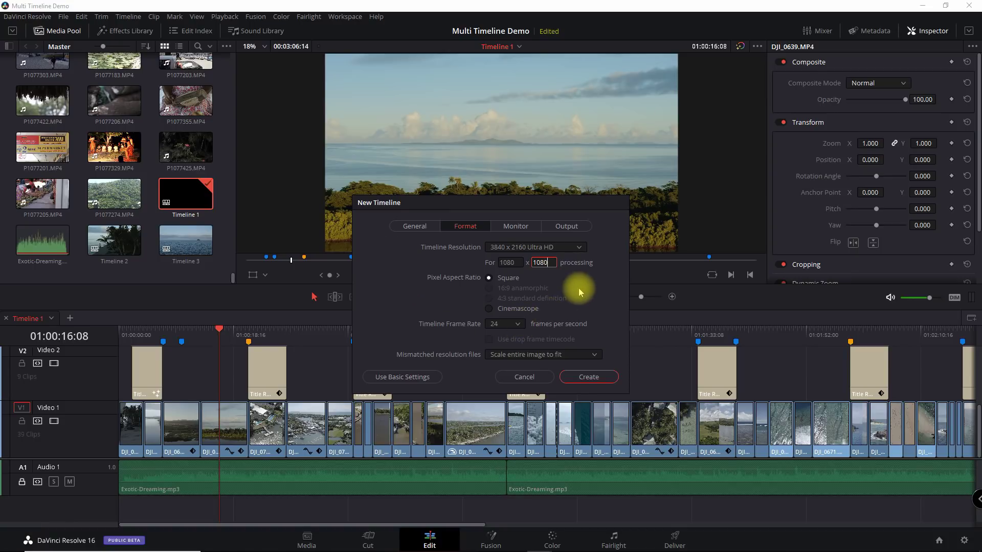
# Step: Set mismatched resolution files to Scale full frame with crop and create the timeline at 24 frames per second
pyautogui.click(571, 340)
pyautogui.click(542, 354)
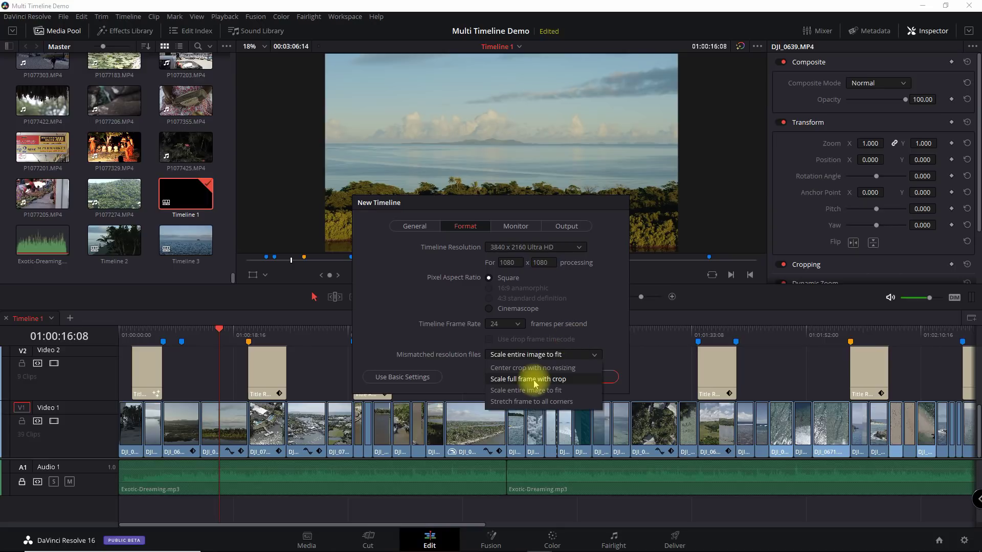
pyautogui.click(534, 380)
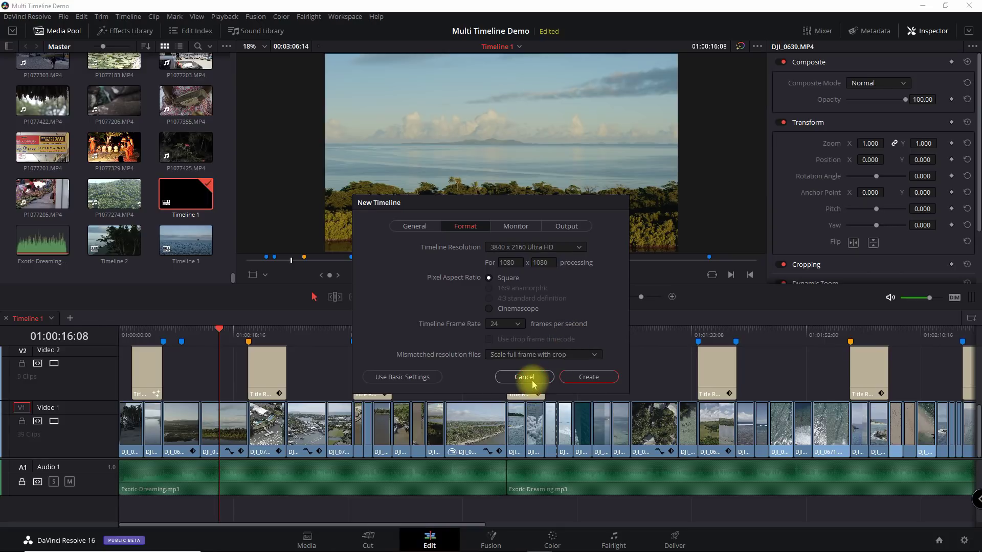
pyautogui.click(501, 324)
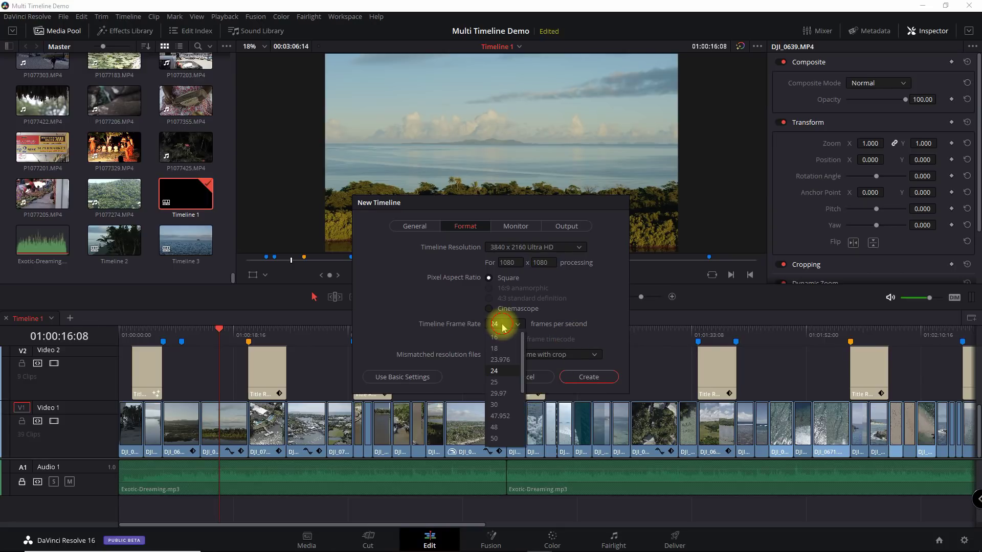
pyautogui.click(504, 329)
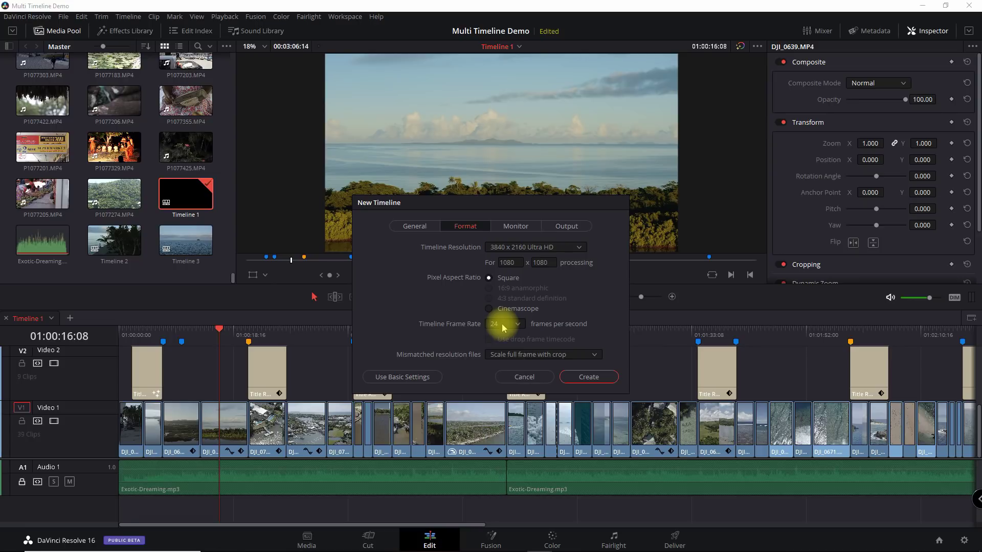
pyautogui.click(499, 330)
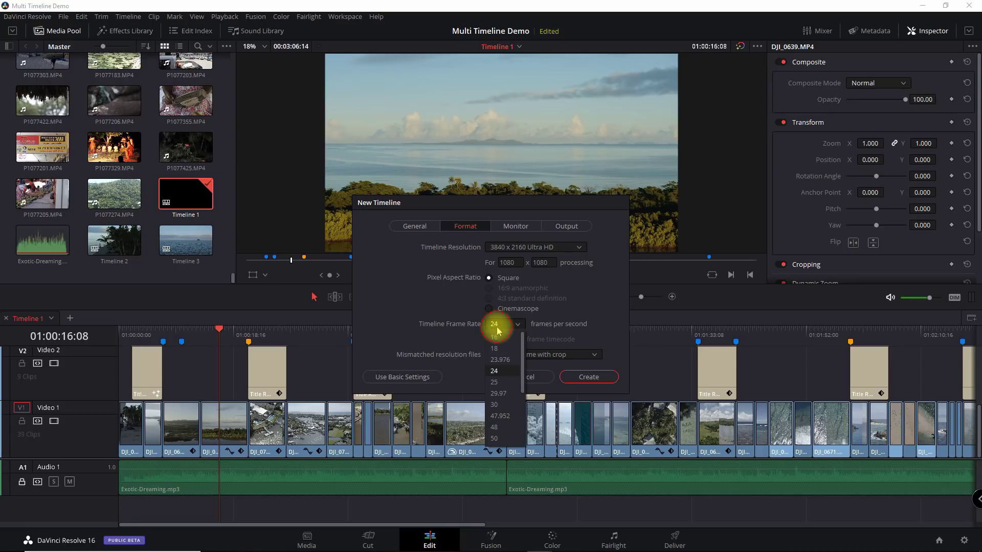
pyautogui.click(499, 359)
pyautogui.click(497, 325)
pyautogui.click(495, 371)
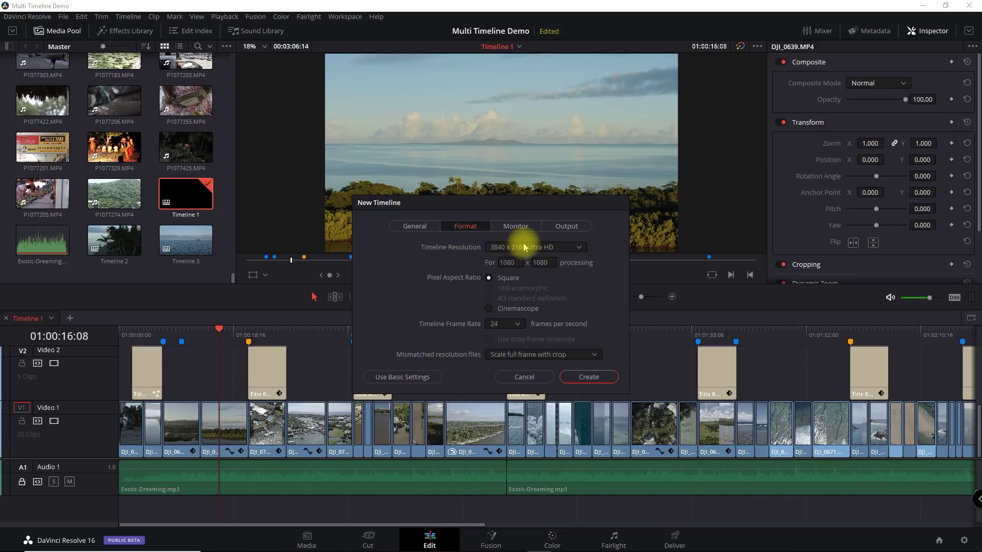
pyautogui.click(590, 384)
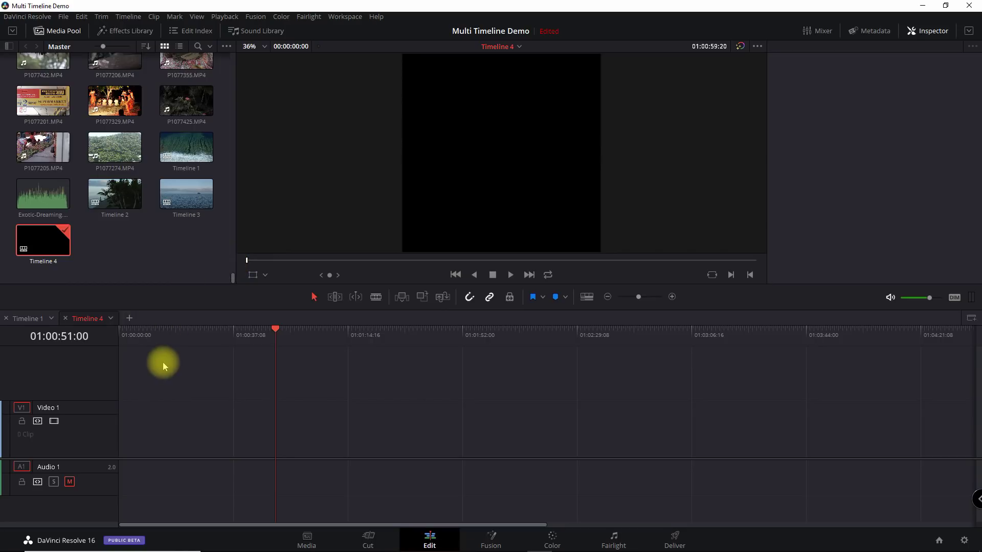
# Step: Place Timeline 1 from the media pool at the start of the new timeline's Video 1 track
pyautogui.click(173, 146)
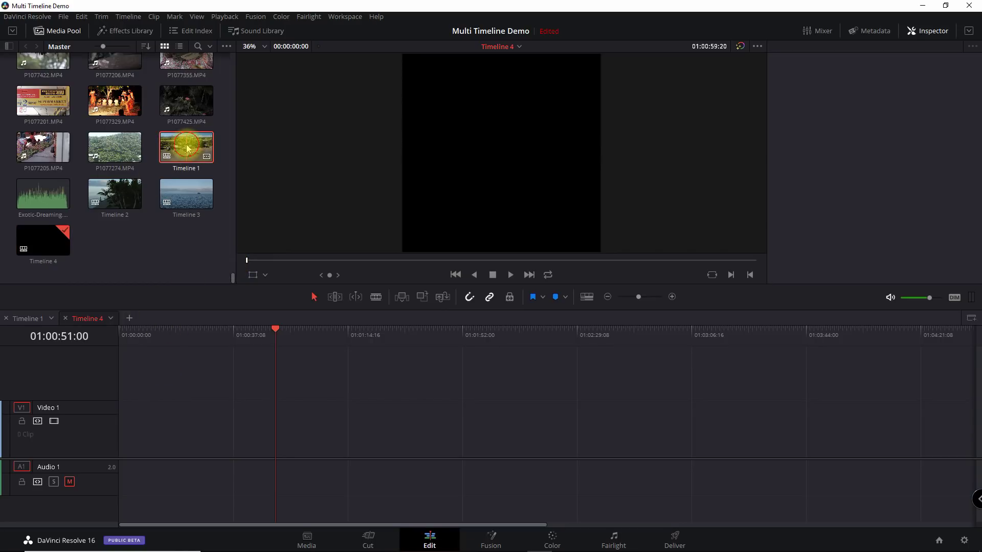
pyautogui.moveTo(188, 149); pyautogui.dragTo(124, 405)
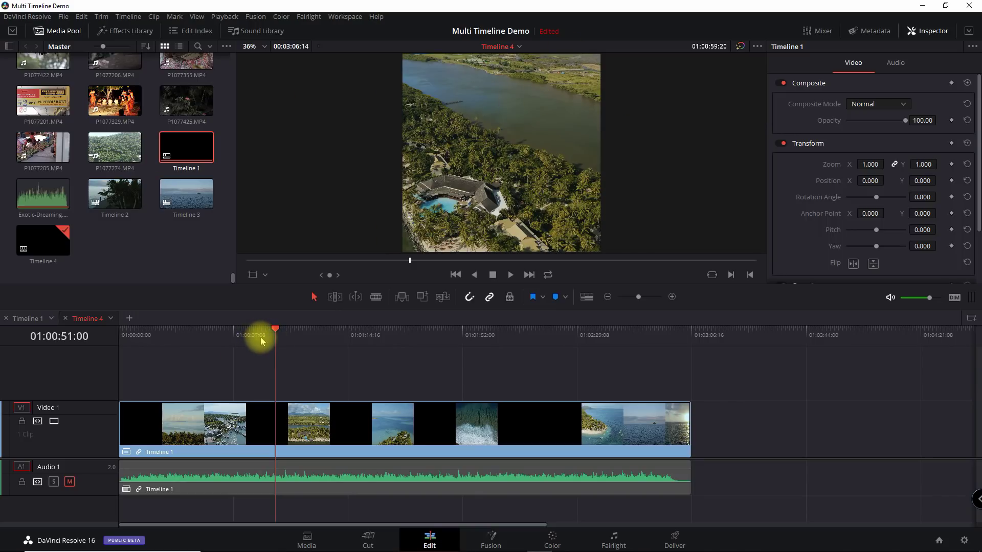
# Step: Split the nested Timeline 1 clip at 01:00:59:23 with the blade tool
pyautogui.click(300, 338)
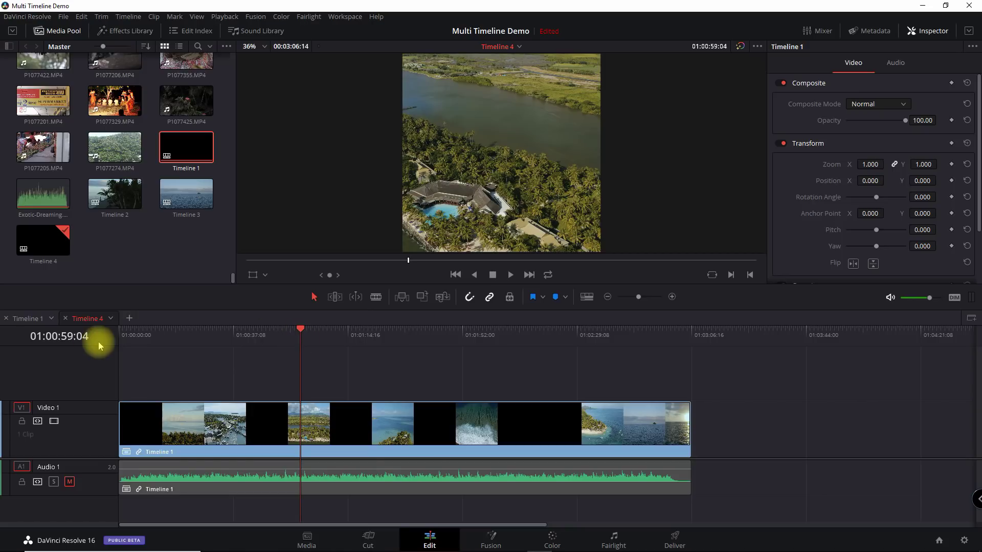
pyautogui.click(301, 338)
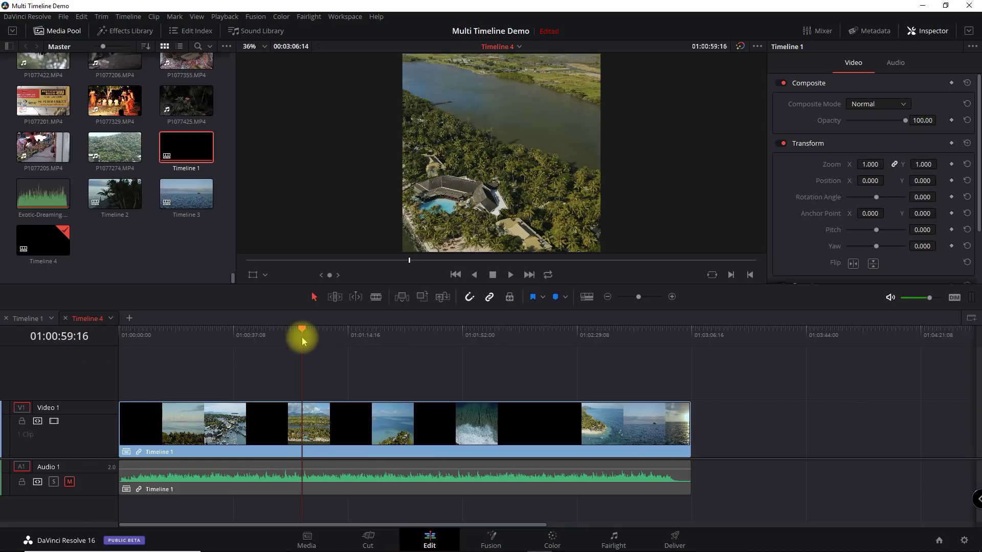
pyautogui.click(305, 338)
pyautogui.press('Left')
pyautogui.press('Left')
pyautogui.press('Left')
pyautogui.press('Left')
pyautogui.press('Left')
pyautogui.press('Left')
pyautogui.press('Left')
pyautogui.press('Left')
pyautogui.press('Left')
pyautogui.press('Left')
pyautogui.press('Left')
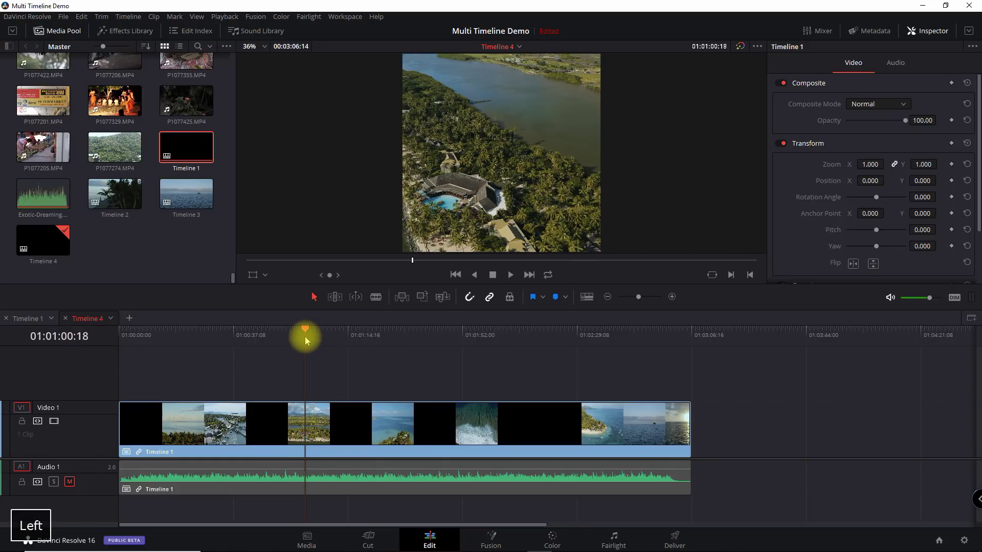
pyautogui.press('Left')
pyautogui.press('Left')
pyautogui.press('Left')
pyautogui.press('Left')
pyautogui.press('Left')
pyautogui.press('Left')
pyautogui.press('Left')
pyautogui.press('Left')
pyautogui.press('Left')
pyautogui.press('Left')
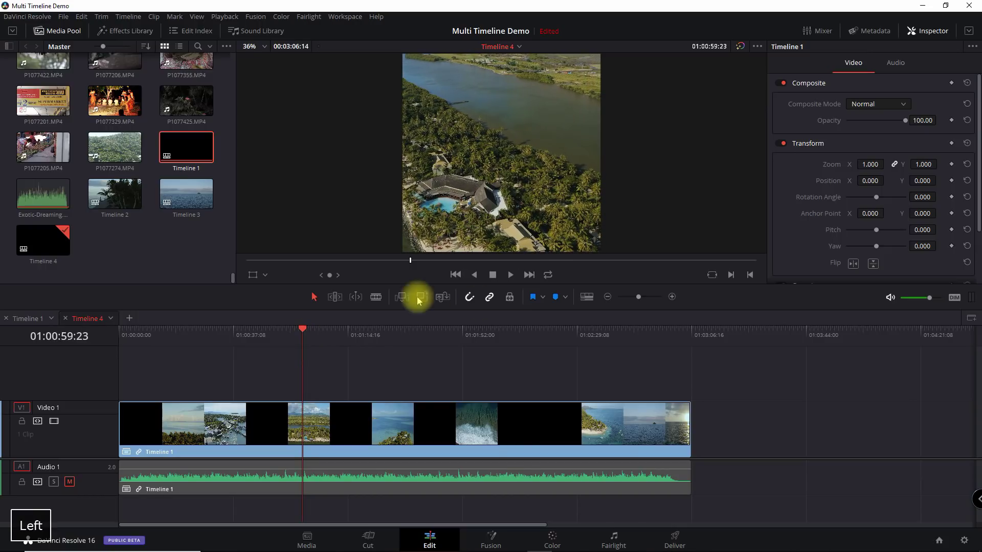
pyautogui.click(375, 296)
pyautogui.click(311, 426)
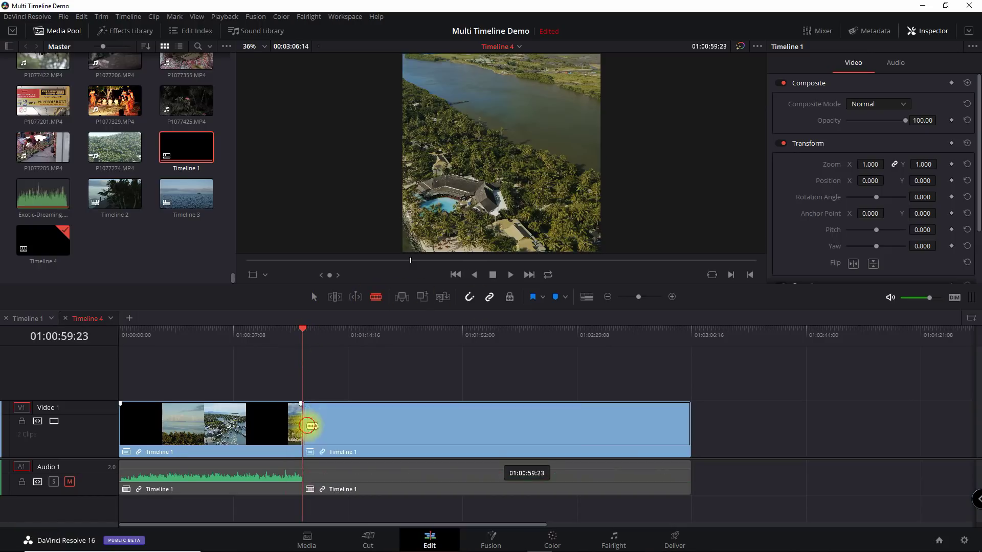
# Step: Cut the part of the Timeline 1 clip after the split out of the timeline
pyautogui.click(314, 297)
pyautogui.rightClick(350, 428)
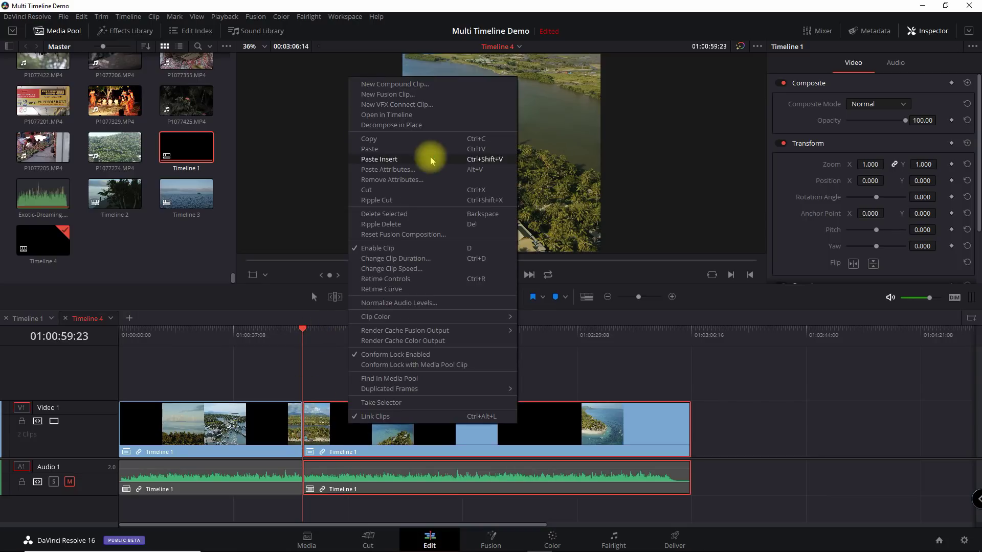
pyautogui.click(408, 189)
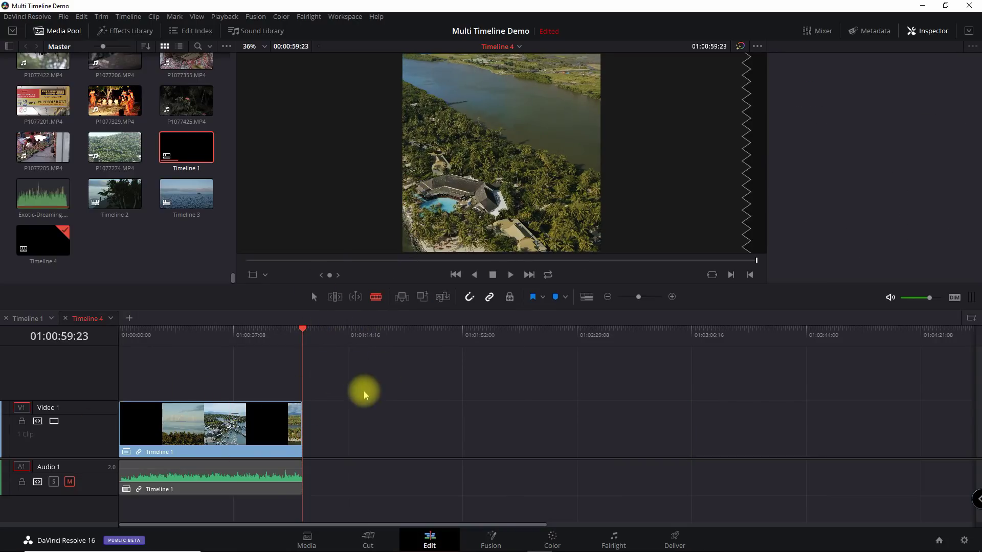
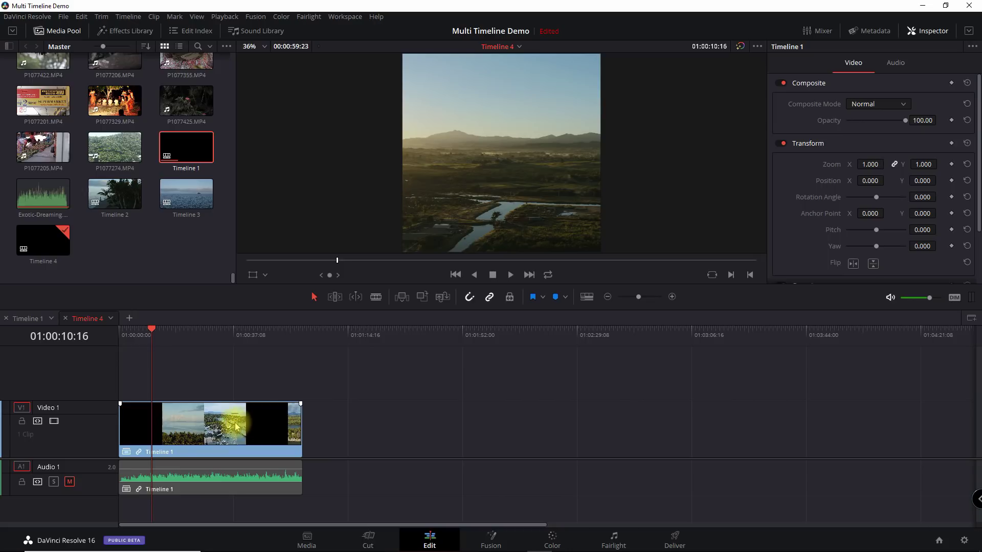
# Step: Try shifting the clip's X position to -126 at the 01:00:53:00 frame, and reset the position
pyautogui.click(241, 333)
pyautogui.click(299, 338)
pyautogui.click(281, 335)
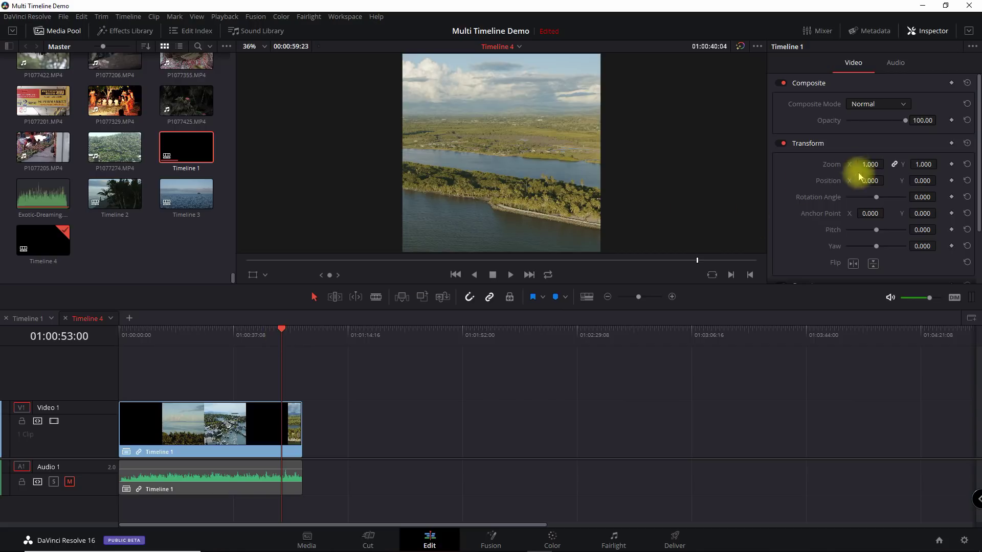
pyautogui.moveTo(870, 181); pyautogui.dragTo(807, 164)
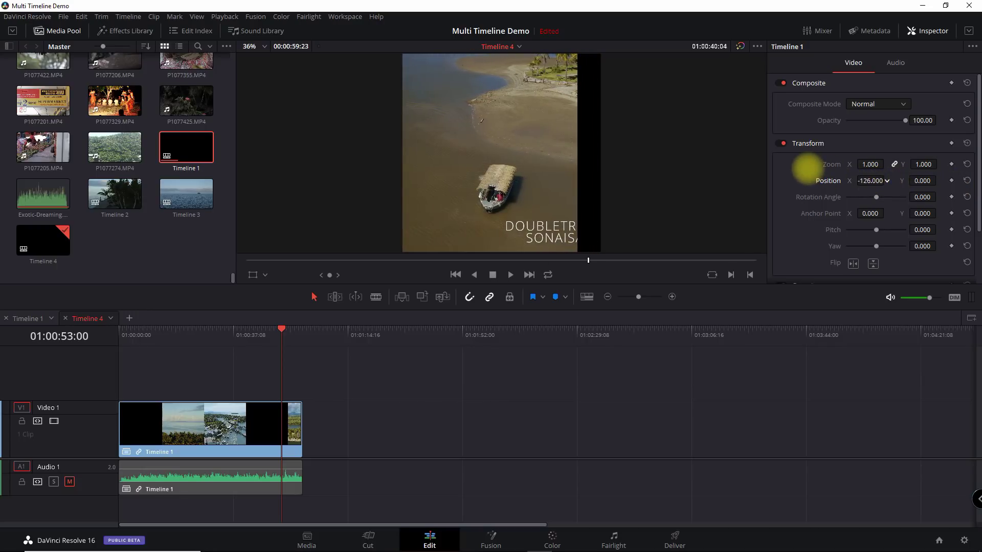
pyautogui.click(967, 181)
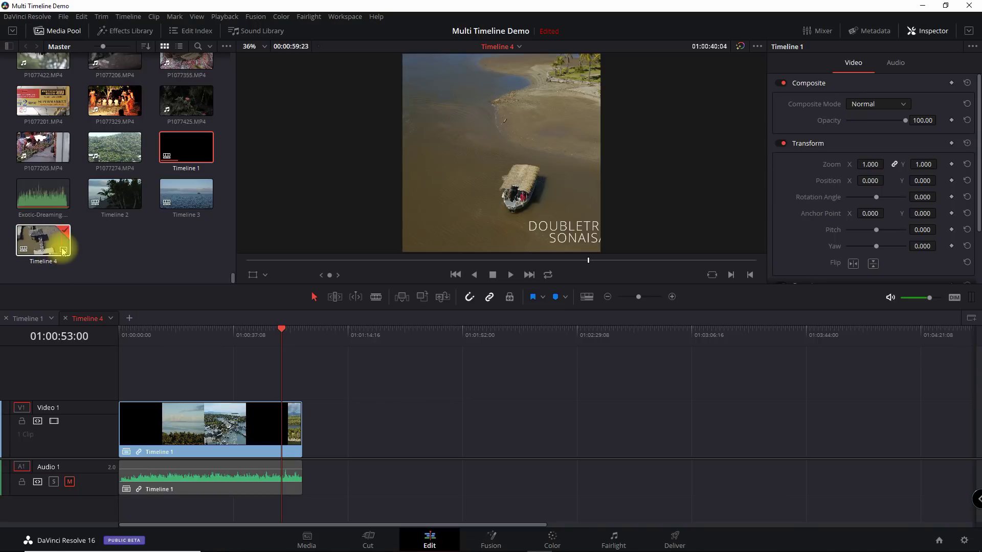
# Step: Change Timeline 4's settings so mismatched resolution files use Scale entire image to fit
pyautogui.rightClick(47, 238)
pyautogui.moveTo(82, 241)
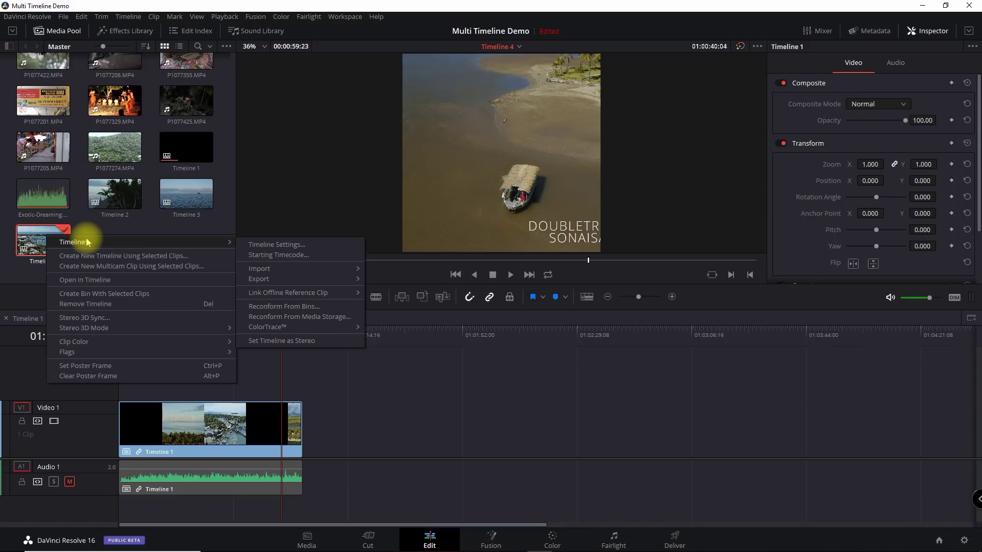
pyautogui.click(300, 244)
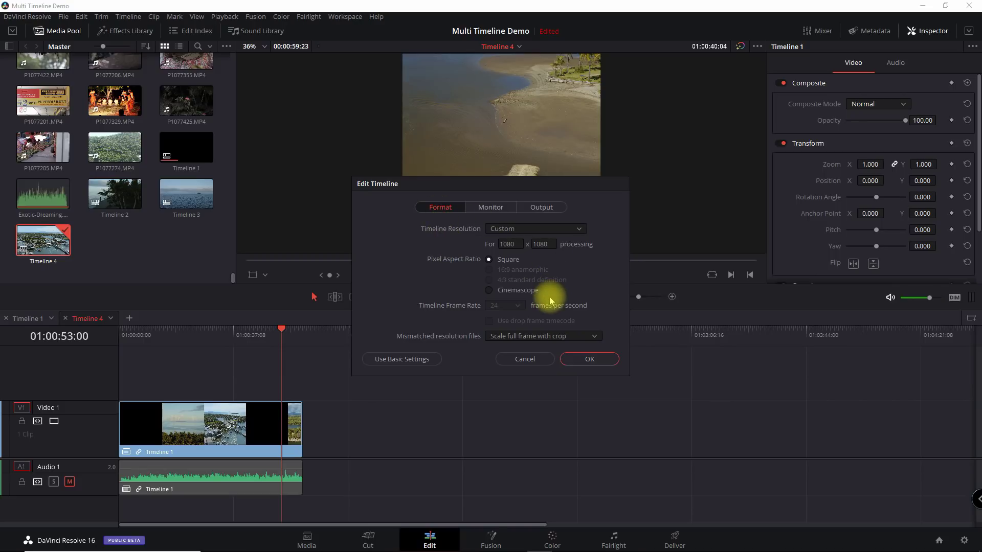
pyautogui.click(580, 339)
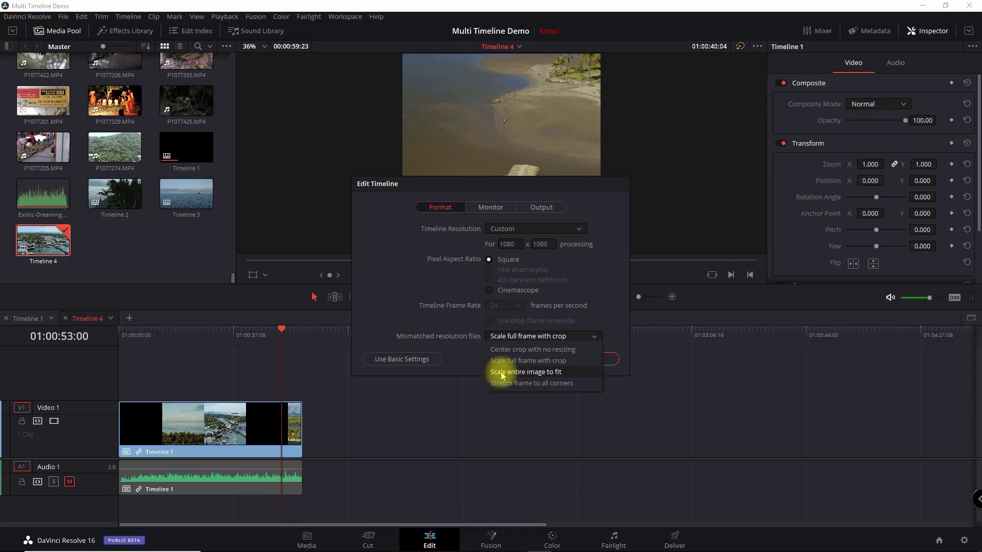
pyautogui.click(537, 372)
pyautogui.click(601, 361)
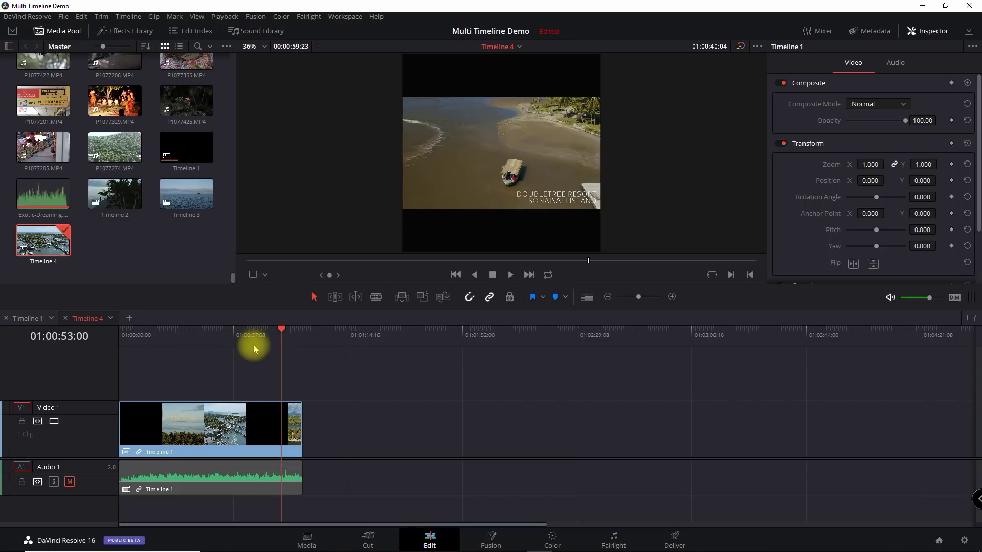
# Step: Check the frame at 01:00:22:20 and set the nested clip's zoom to 1.820 to fill the square frame
pyautogui.moveTo(254, 344); pyautogui.dragTo(190, 339)
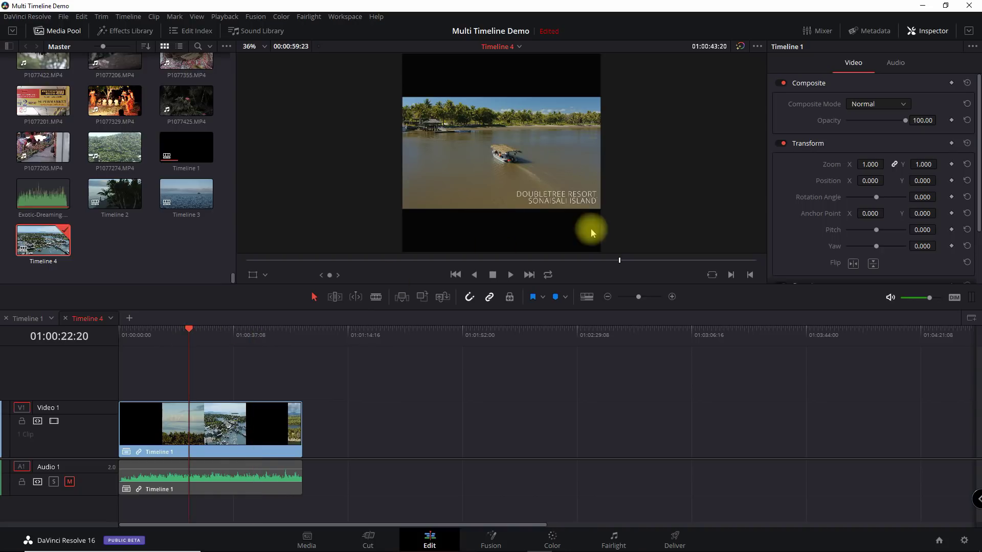
pyautogui.moveTo(872, 164); pyautogui.dragTo(920, 162)
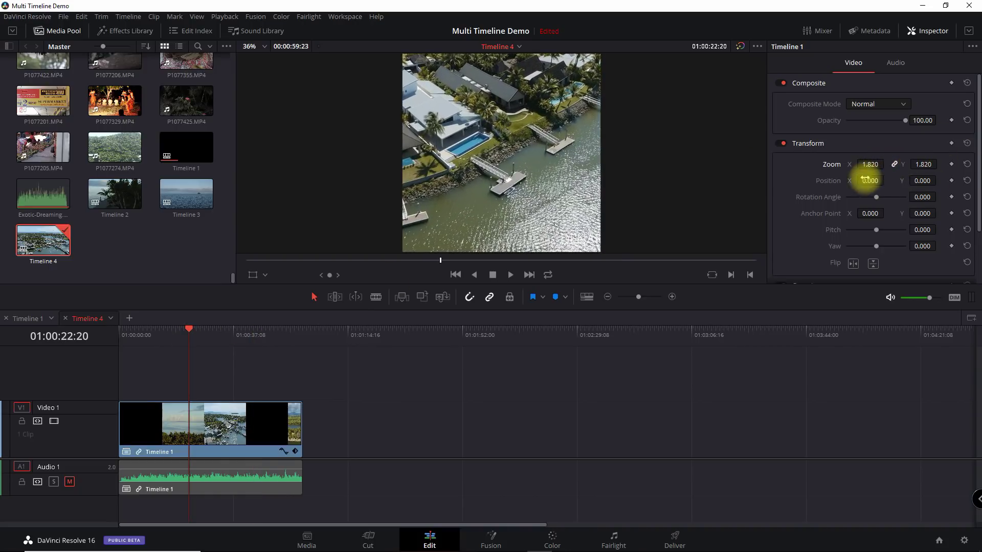
# Step: Set the nested clip's X position to 389 and cut it into three parts, at 01:00:22:20 and a few seconds after that point
pyautogui.moveTo(869, 181); pyautogui.dragTo(962, 186)
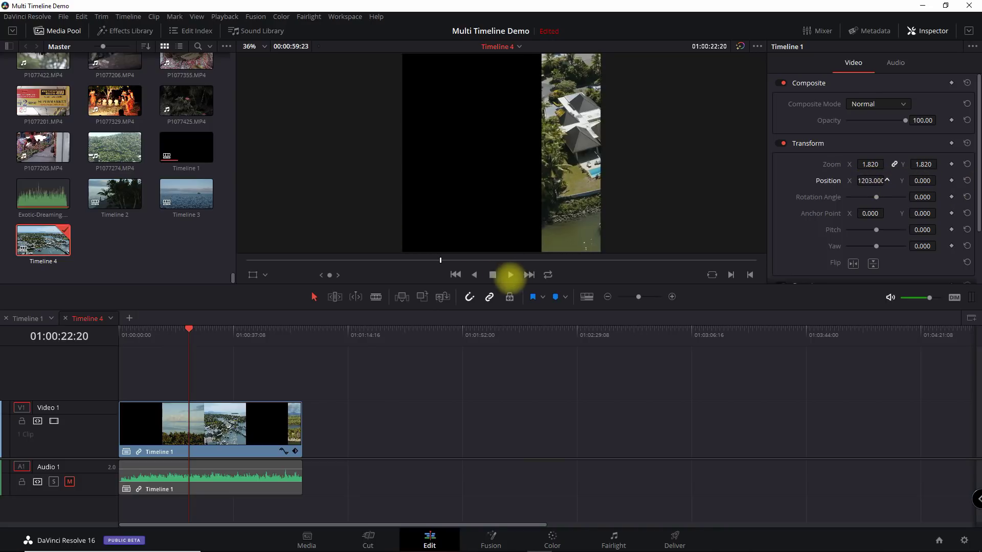
pyautogui.moveTo(315, 275); pyautogui.dragTo(98, 259)
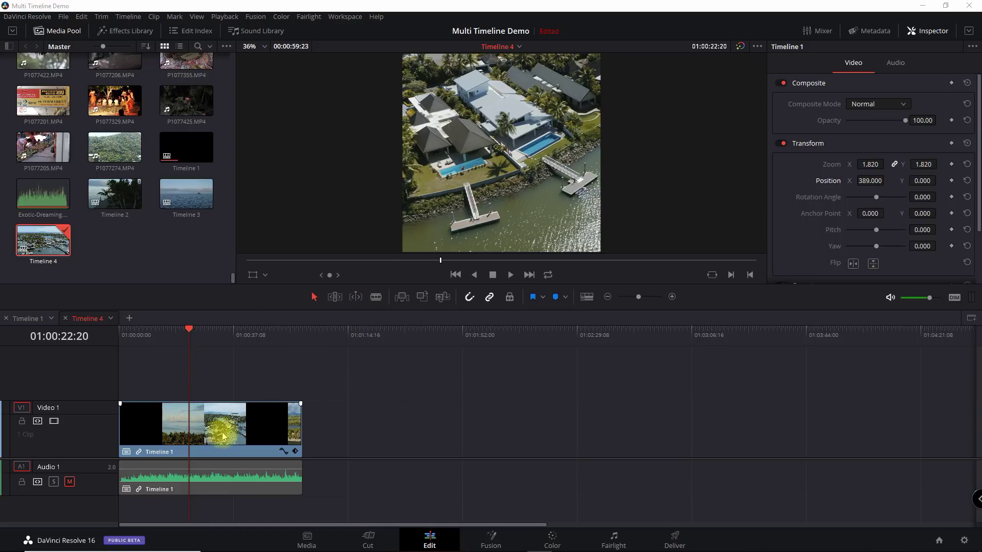
pyautogui.click(379, 296)
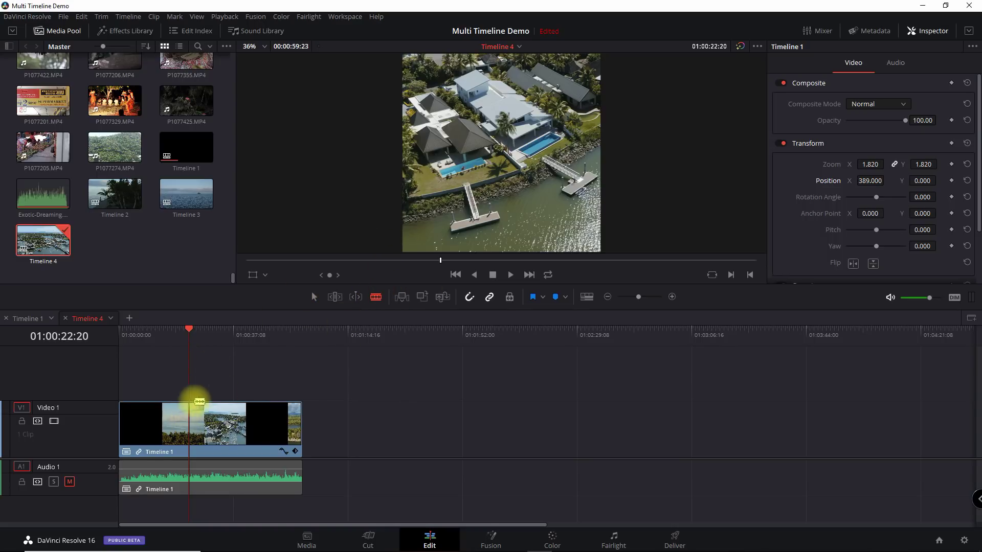
pyautogui.click(186, 411)
pyautogui.click(207, 417)
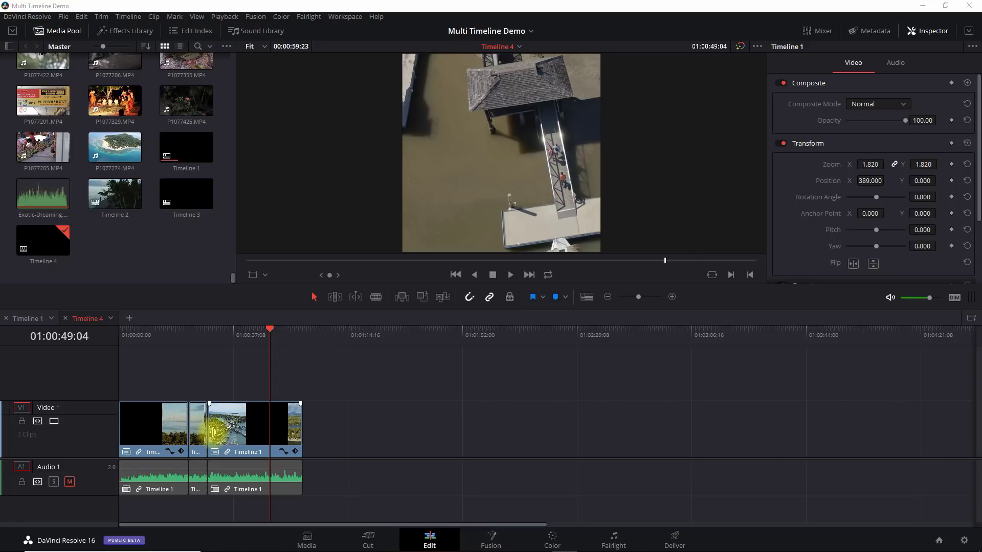
# Step: Look over the individual clips of the original edit in Timeline 1 and return to Timeline 4
pyautogui.click(30, 320)
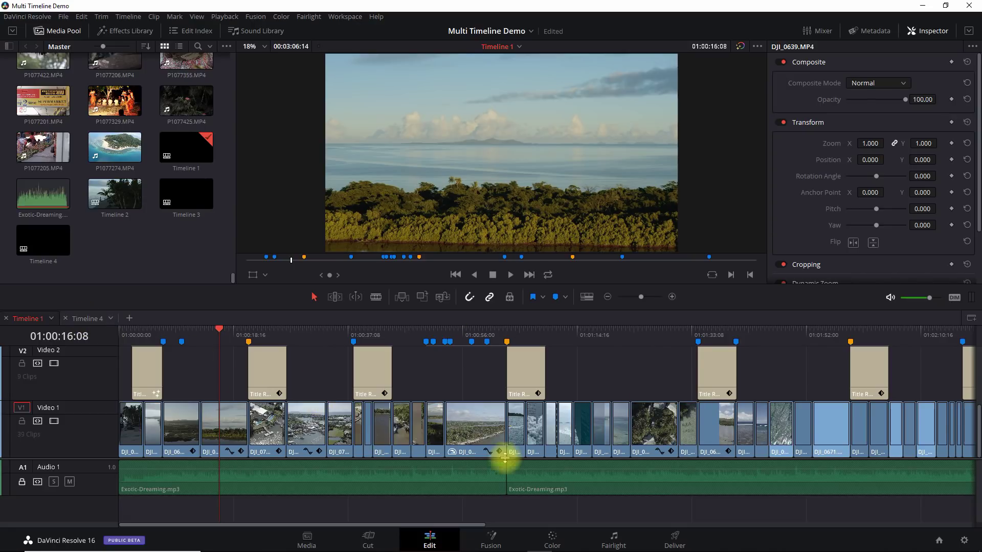
pyautogui.click(88, 319)
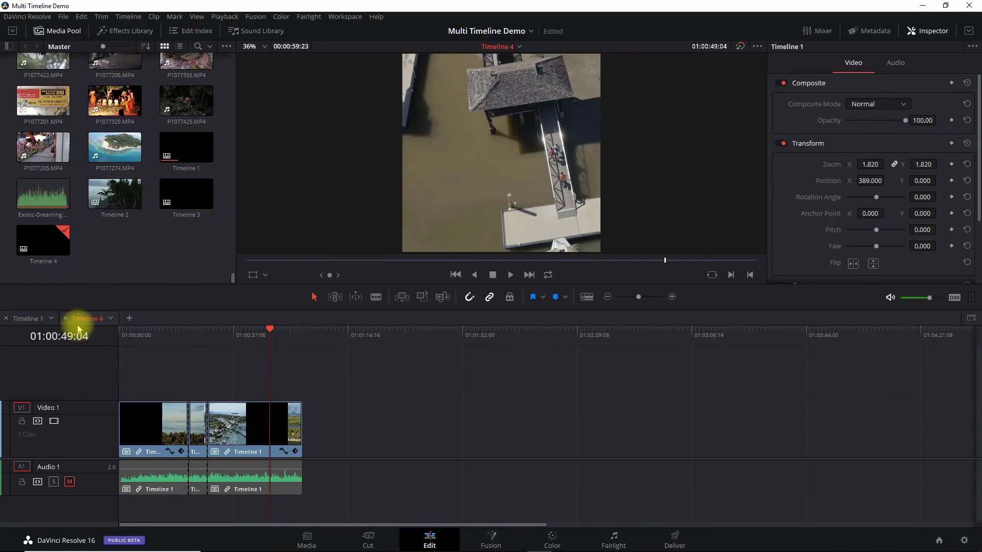